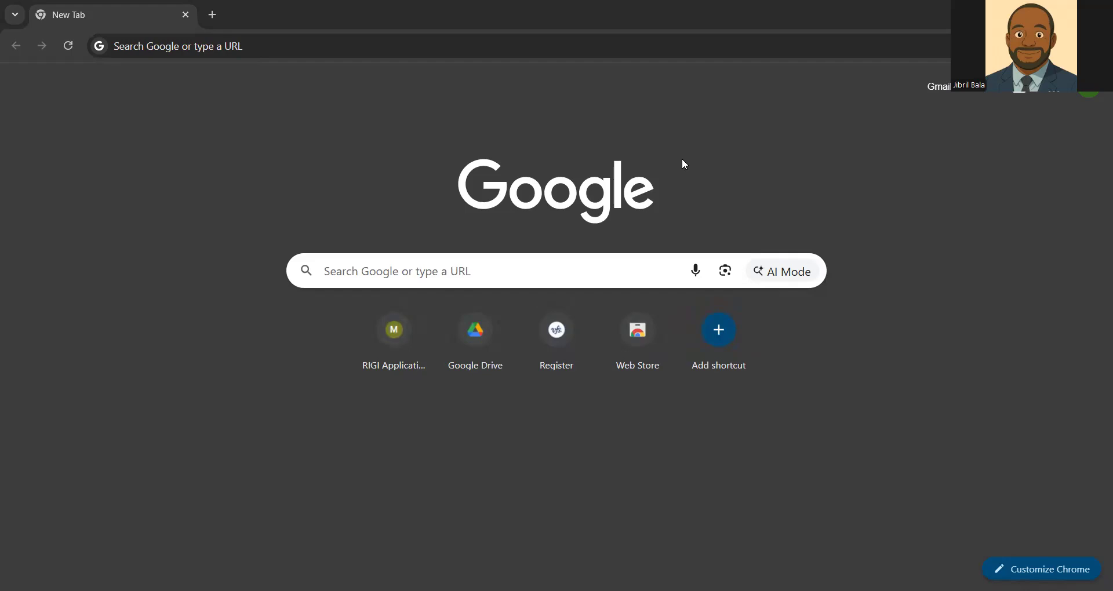
# Step: Search Google for "teachable machine" and open the Teachable Machine website from the results
pyautogui.click(480, 270)
pyautogui.write('teachable')
pyautogui.press('BackSpace')
pyautogui.press('BackSpace')
pyautogui.press('BackSpace')
pyautogui.write('able machine')
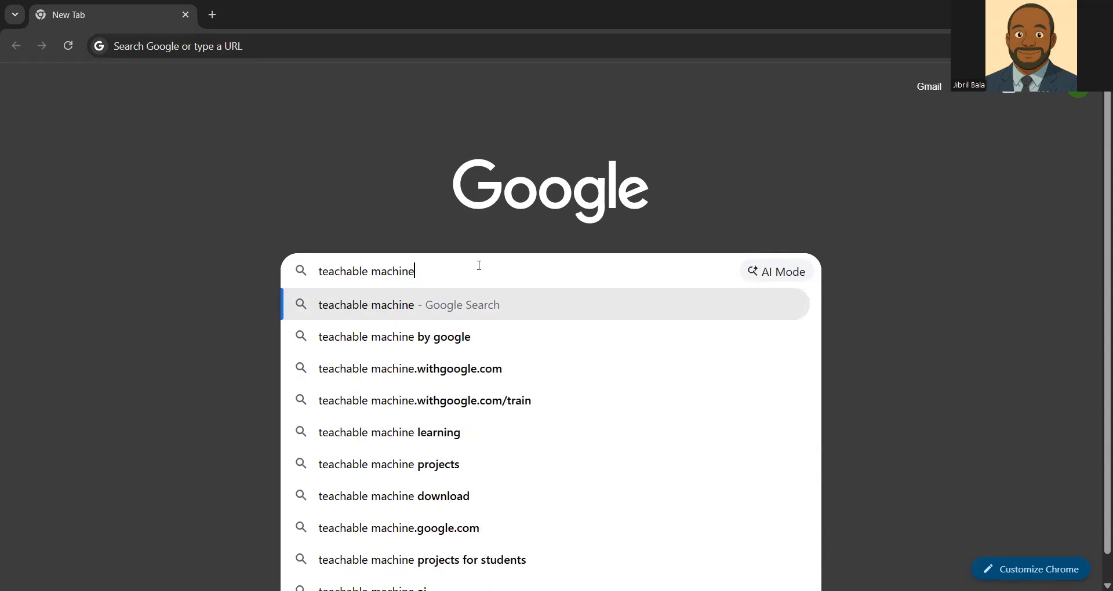
pyautogui.press('Return')
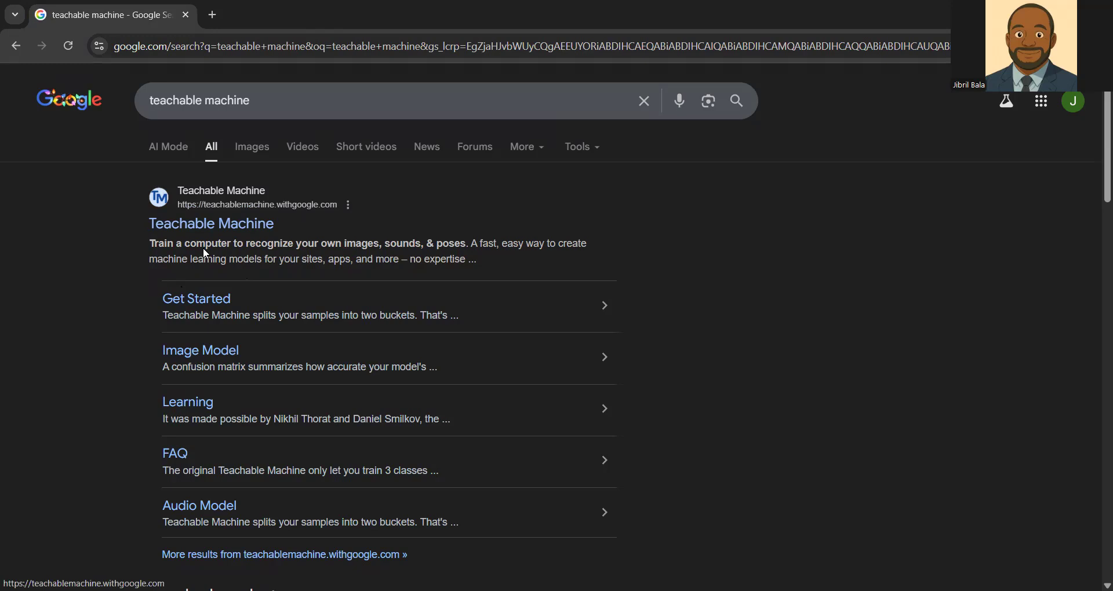
pyautogui.click(210, 226)
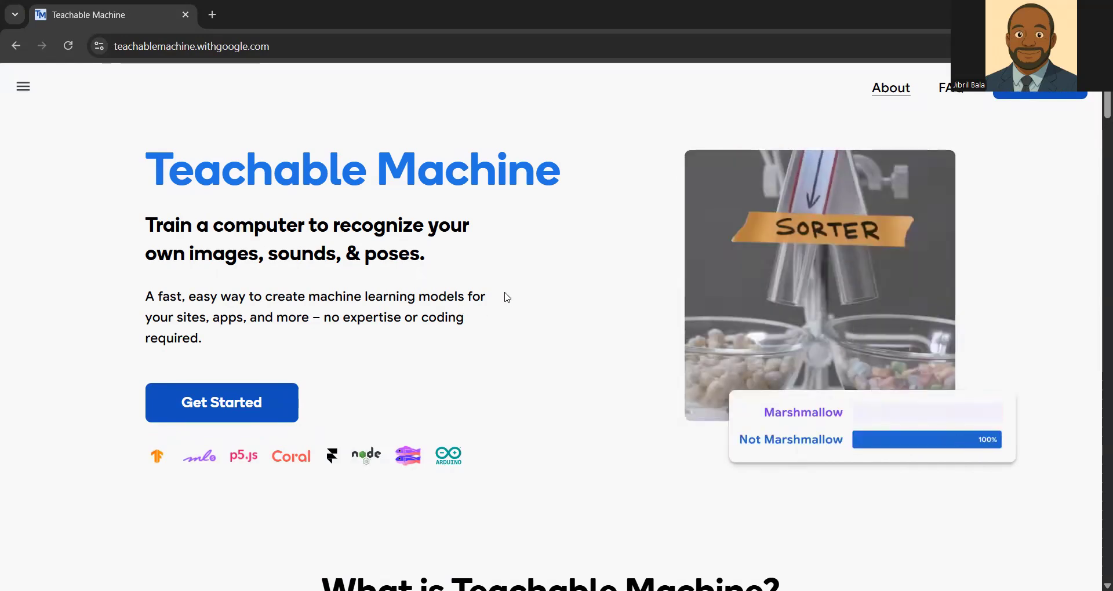
# Step: Start a new image project with the standard image model and dismiss the Gather Samples hint
pyautogui.click(233, 410)
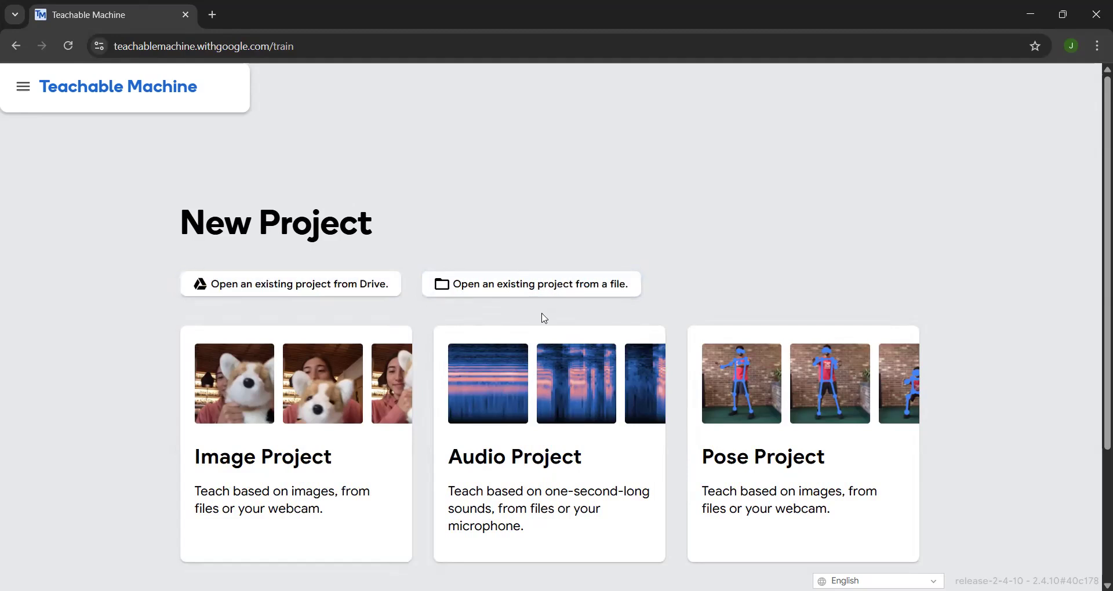
pyautogui.click(284, 488)
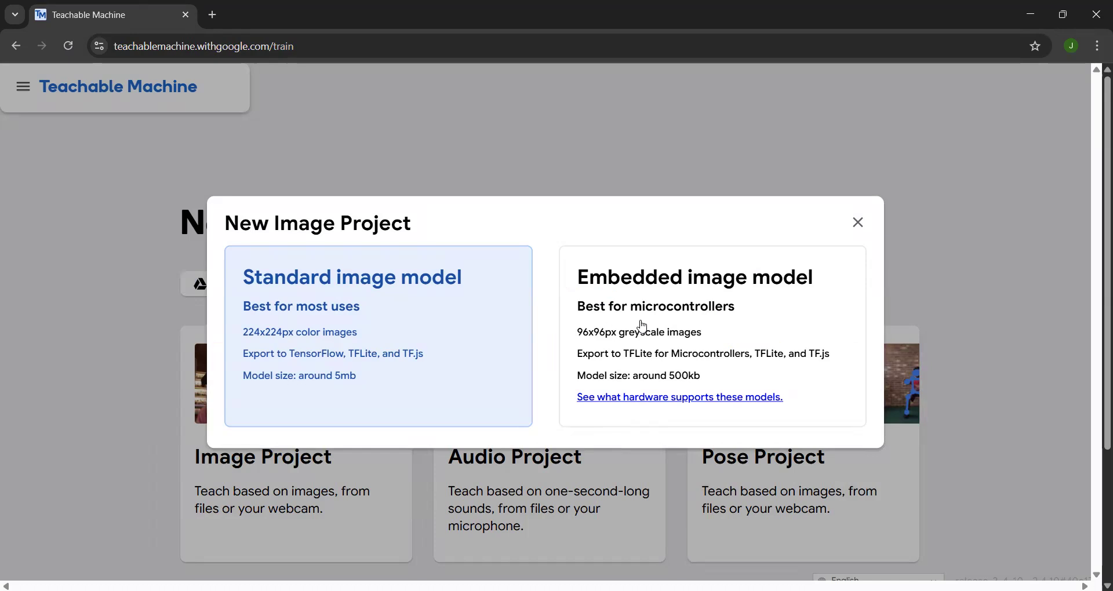
pyautogui.click(347, 338)
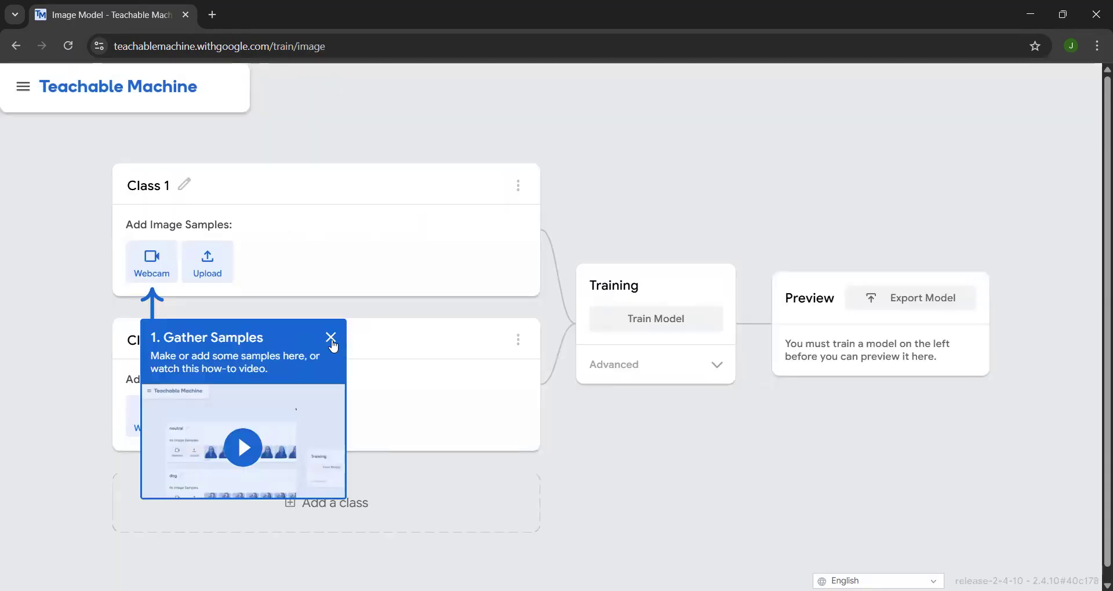
pyautogui.click(331, 338)
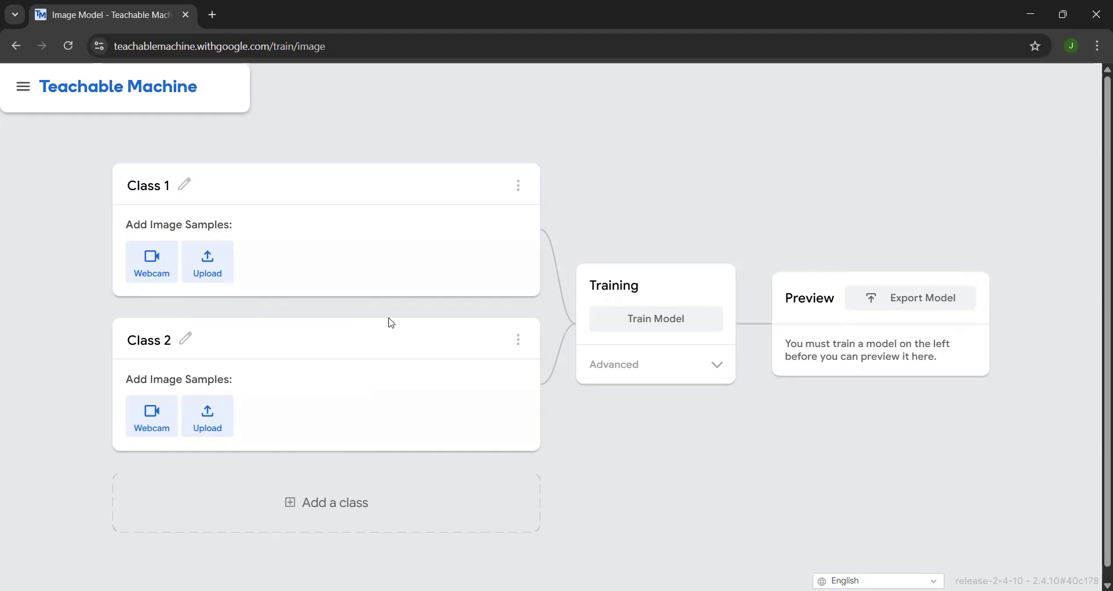
# Step: Rename Class 1 as Happy and Class 2 as Sad
pyautogui.click(186, 190)
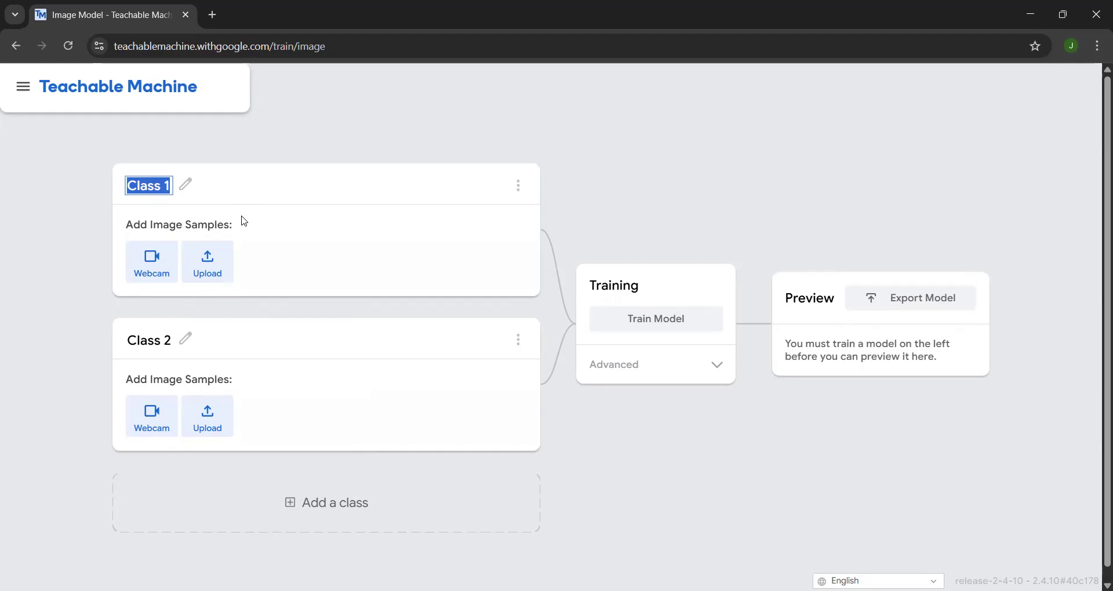
pyautogui.write('Happy')
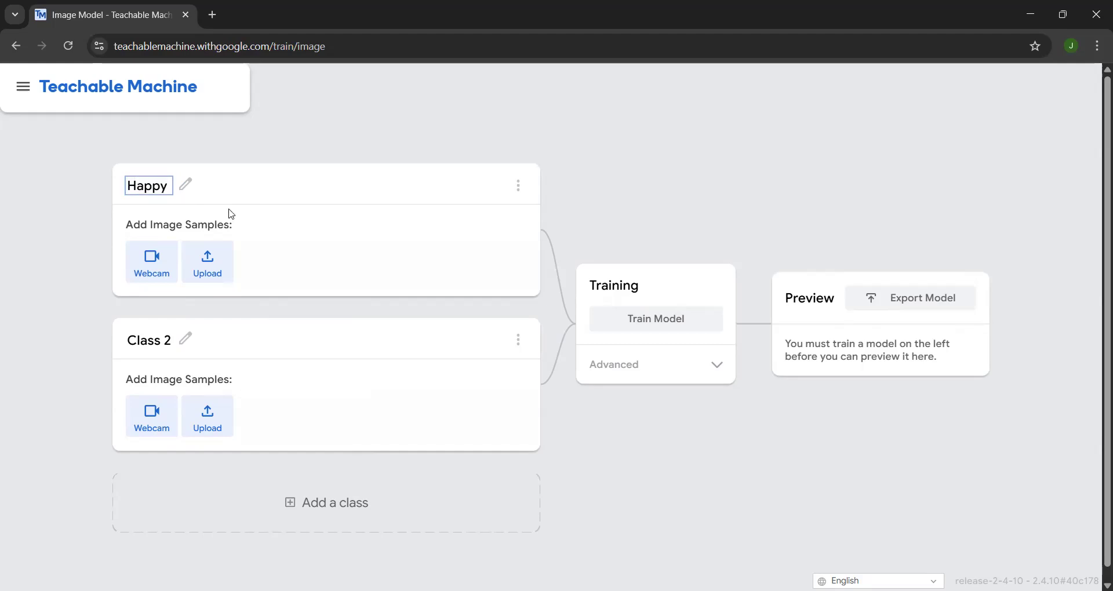
pyautogui.click(191, 340)
pyautogui.write('Sad')
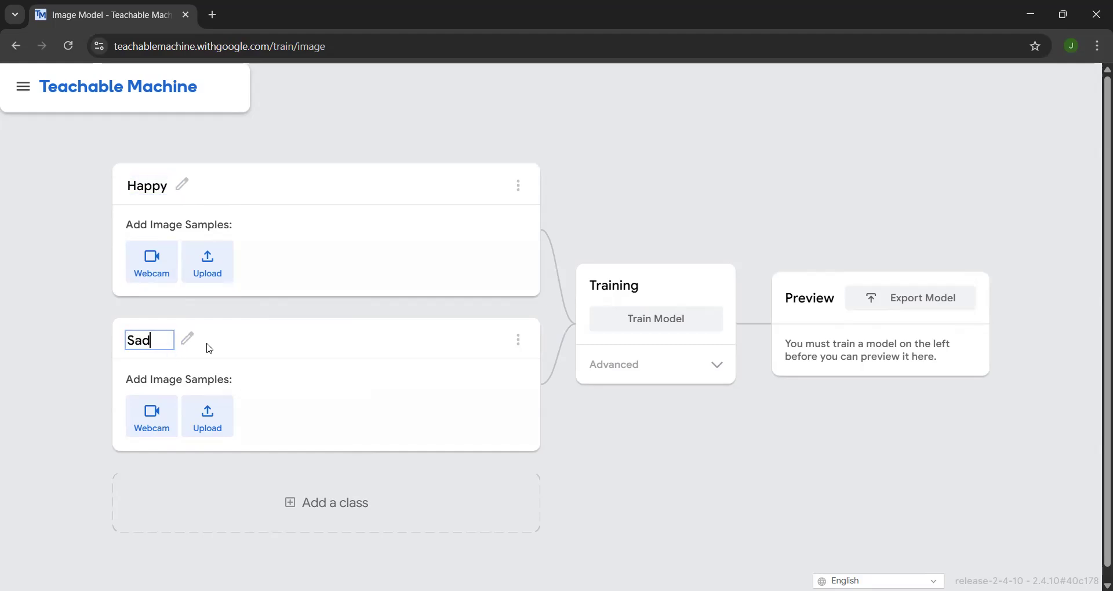
pyautogui.press('Return')
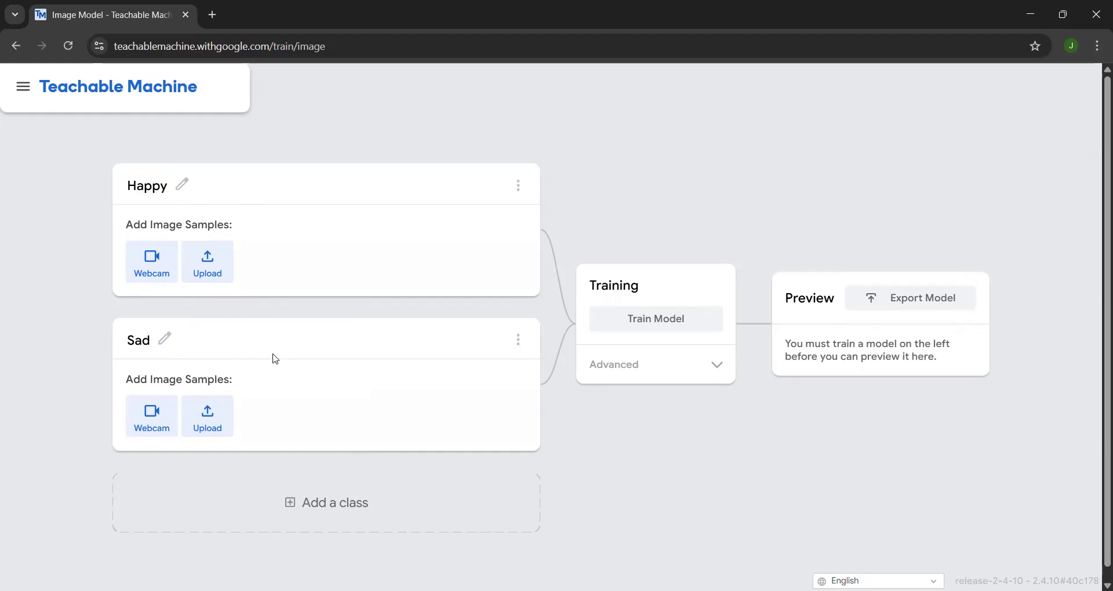
# Step: Record about 100 webcam image samples for the Happy class, allowing camera access
pyautogui.click(155, 272)
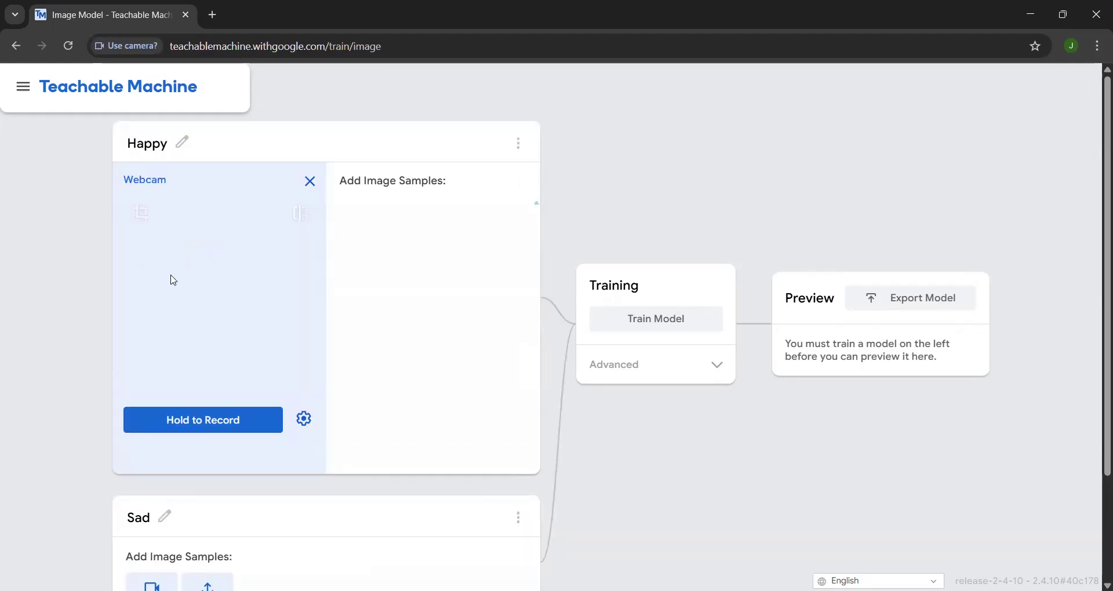
pyautogui.click(218, 340)
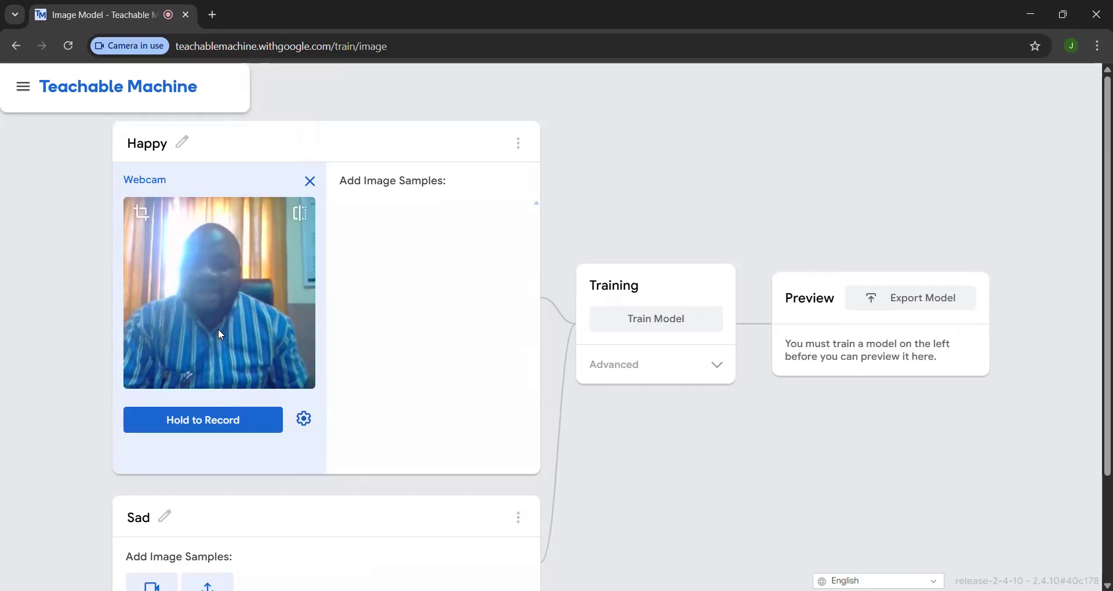
pyautogui.click(231, 432)
pyautogui.moveTo(231, 432); pyautogui.dragTo(229, 428)
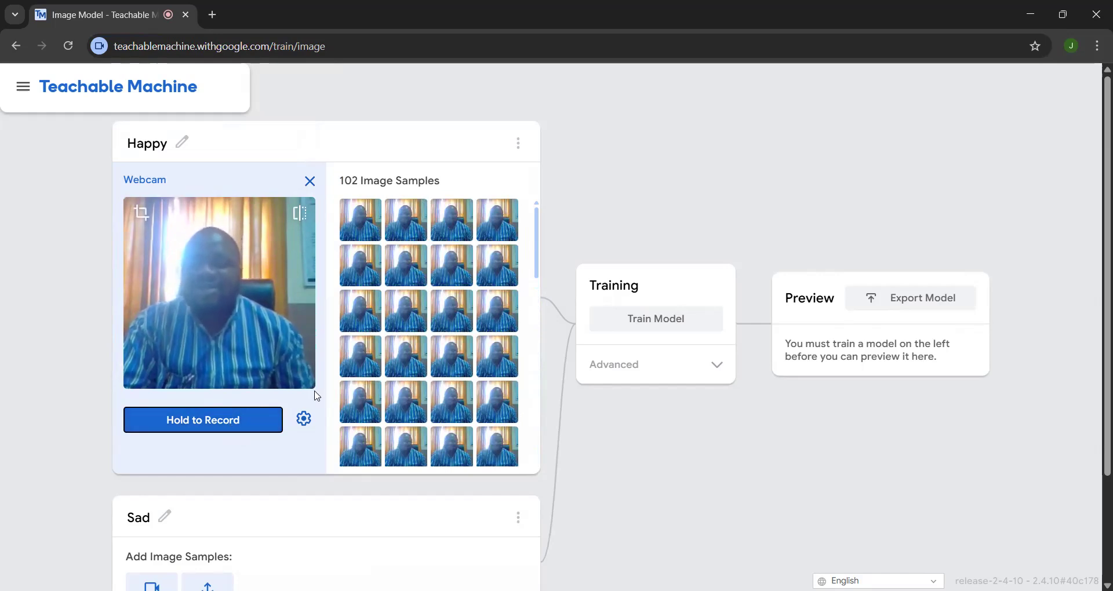
# Step: Record about 100 webcam image samples for the Sad class
pyautogui.scroll(-2, 315, 392)
pyautogui.click(163, 462)
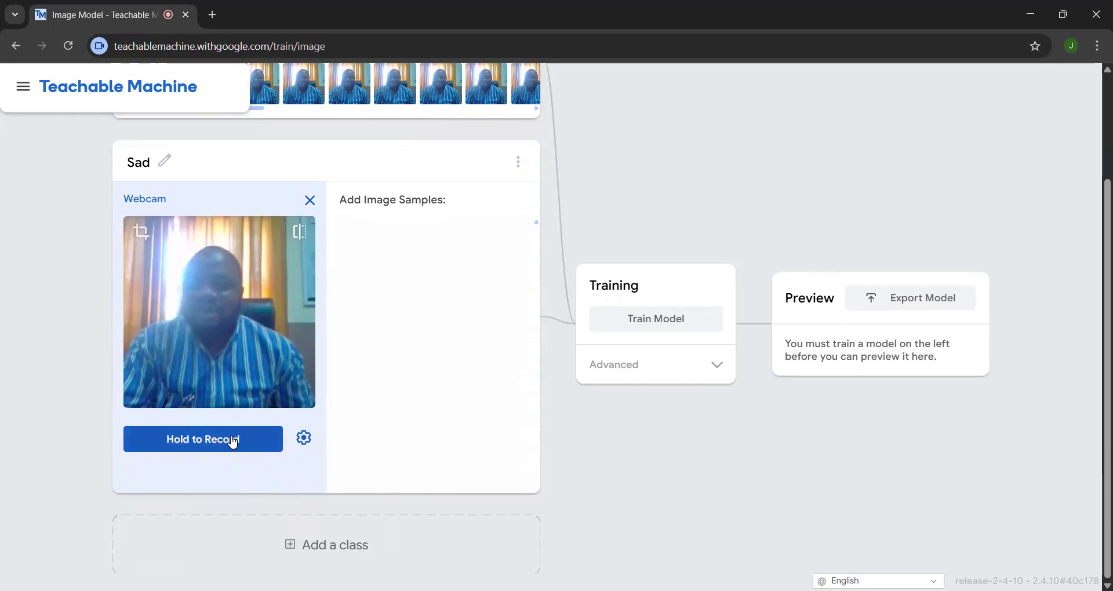
pyautogui.moveTo(232, 442); pyautogui.dragTo(208, 444)
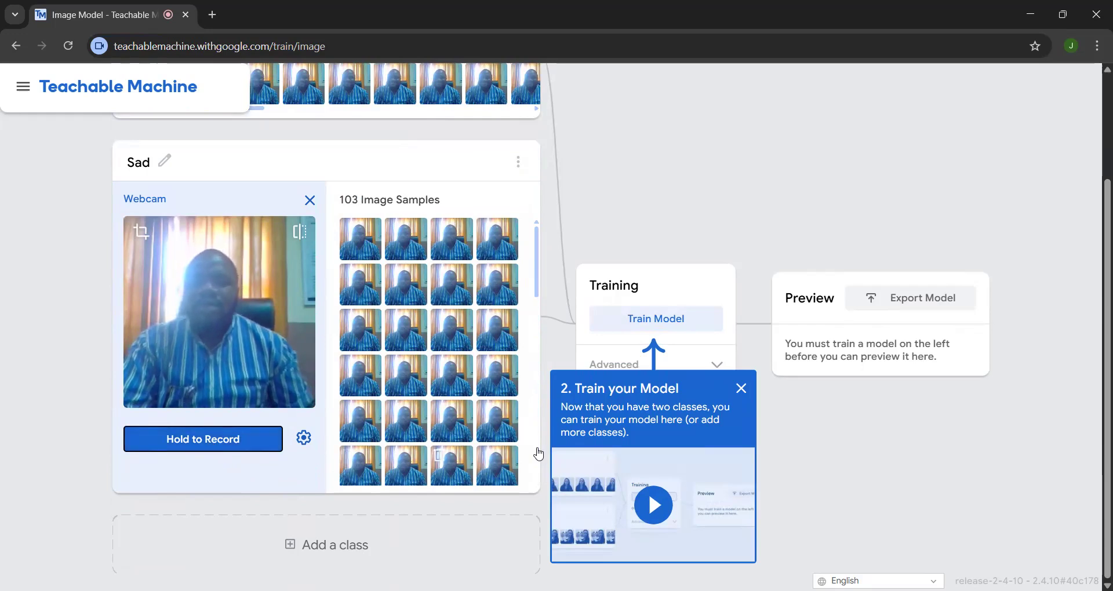
# Step: Dismiss the training hint and train the image model on the Happy and Sad samples
pyautogui.scroll(3, 536, 455)
pyautogui.click(277, 301)
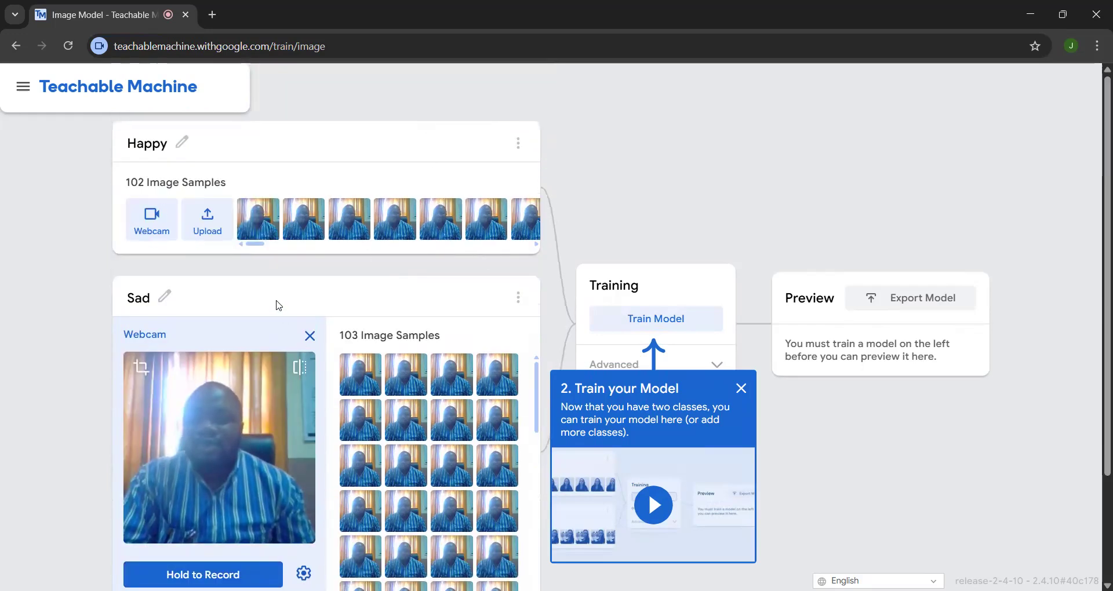
pyautogui.click(741, 389)
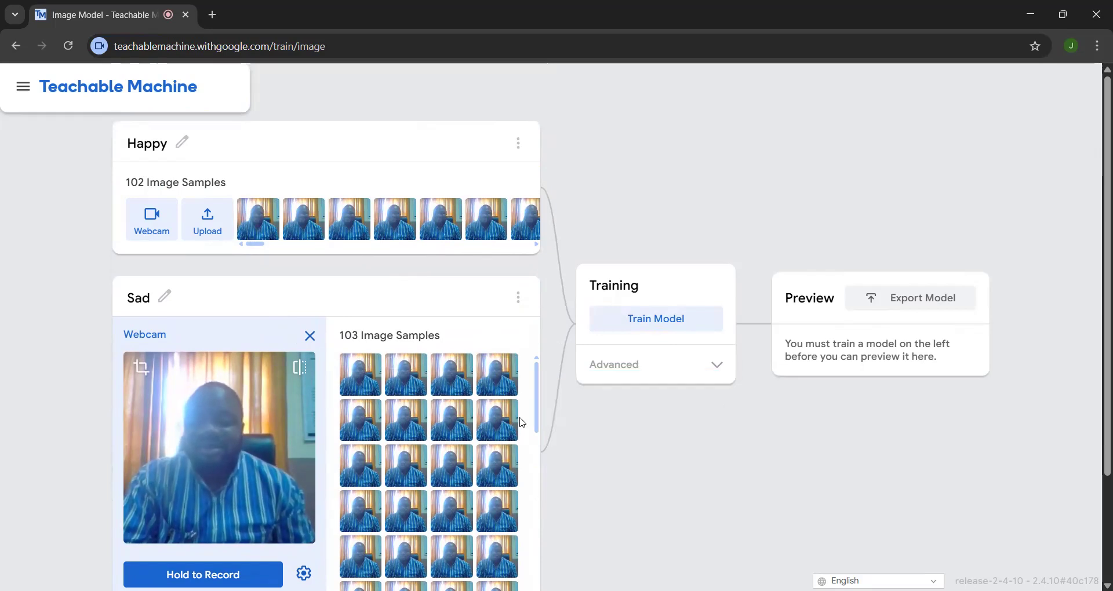
pyautogui.click(620, 319)
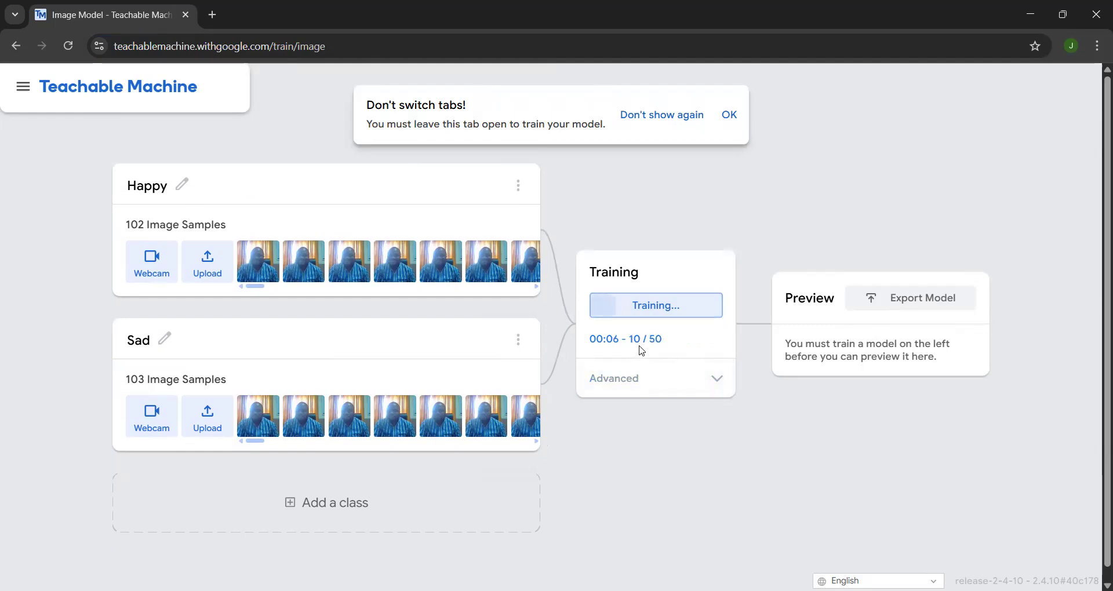
# Step: View the advanced training settings, collapse them and dismiss the export hint covering the webcam preview
pyautogui.click(718, 383)
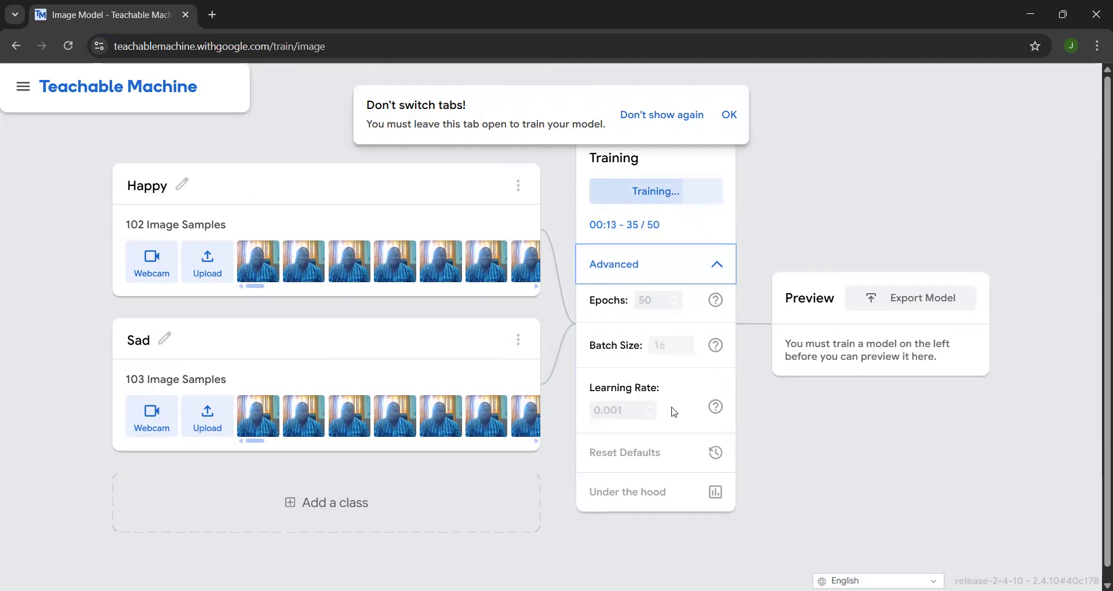
pyautogui.click(715, 254)
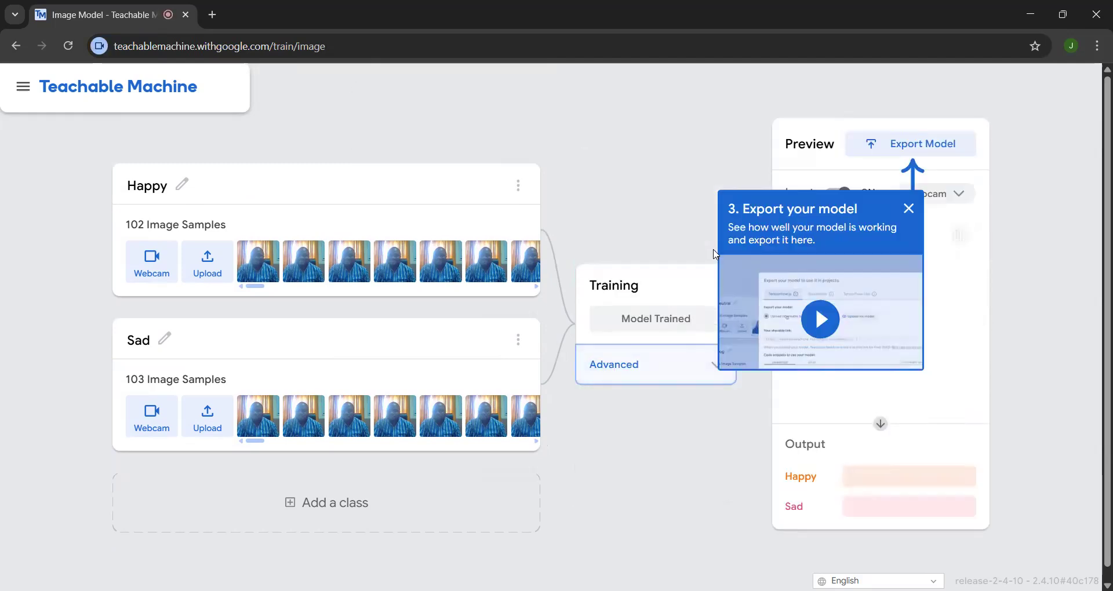
pyautogui.click(908, 209)
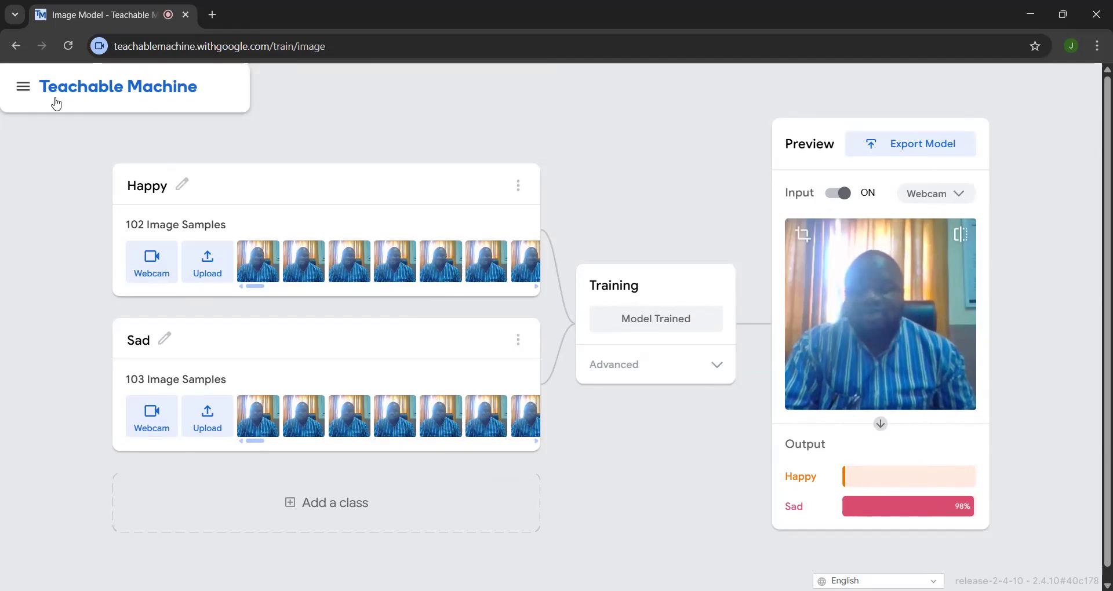
# Step: Create a new pose project from the Teachable Machine project options
pyautogui.click(24, 86)
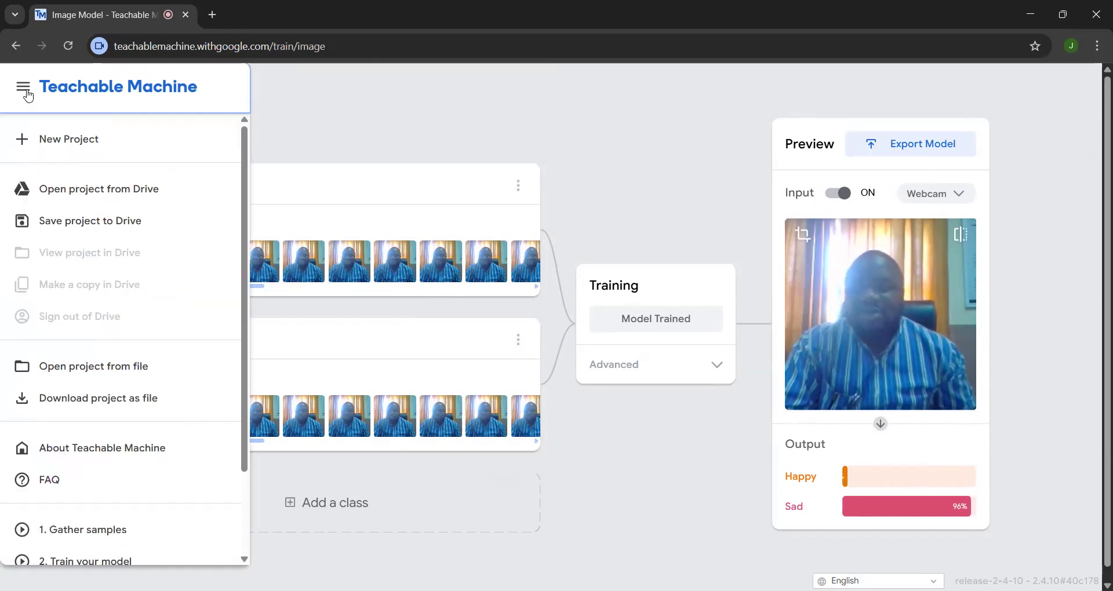
pyautogui.click(72, 140)
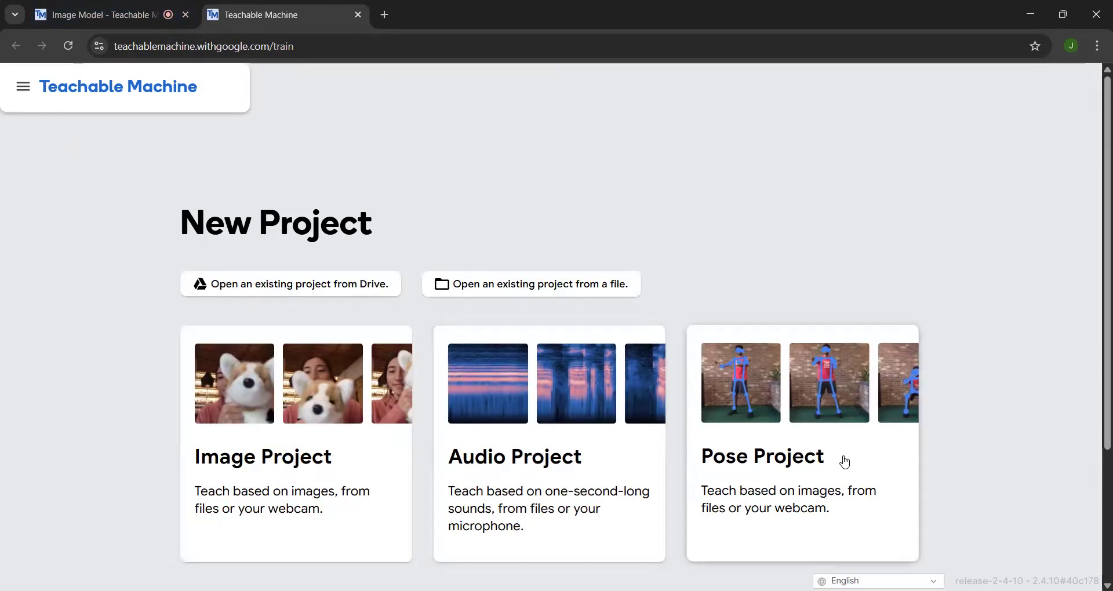
pyautogui.click(844, 462)
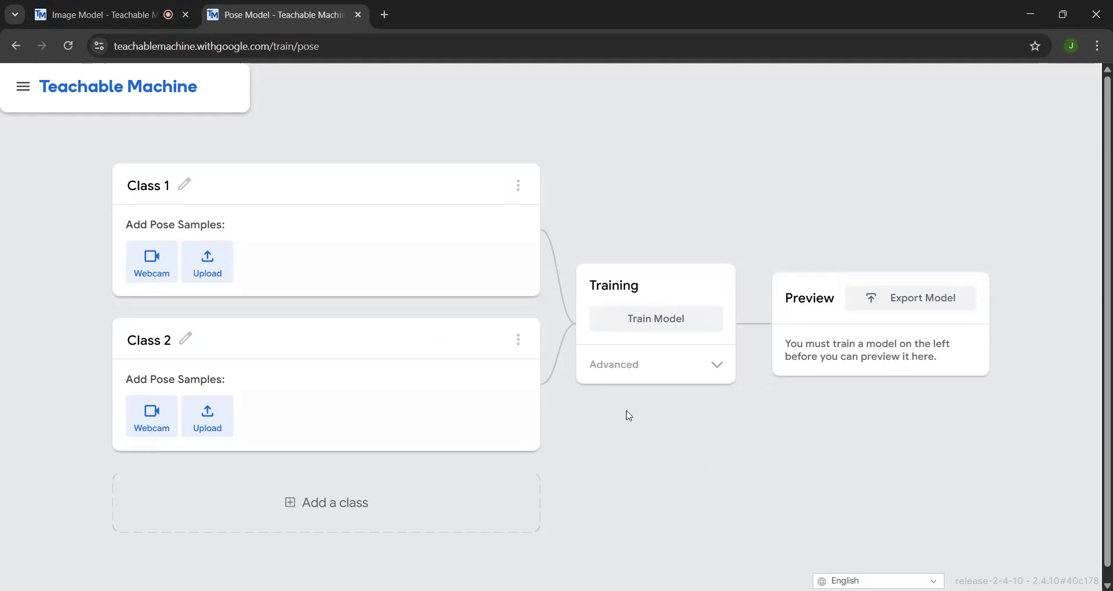
# Step: Rename the pose project's Class 1 as wave and Class 2 as okay
pyautogui.click(186, 184)
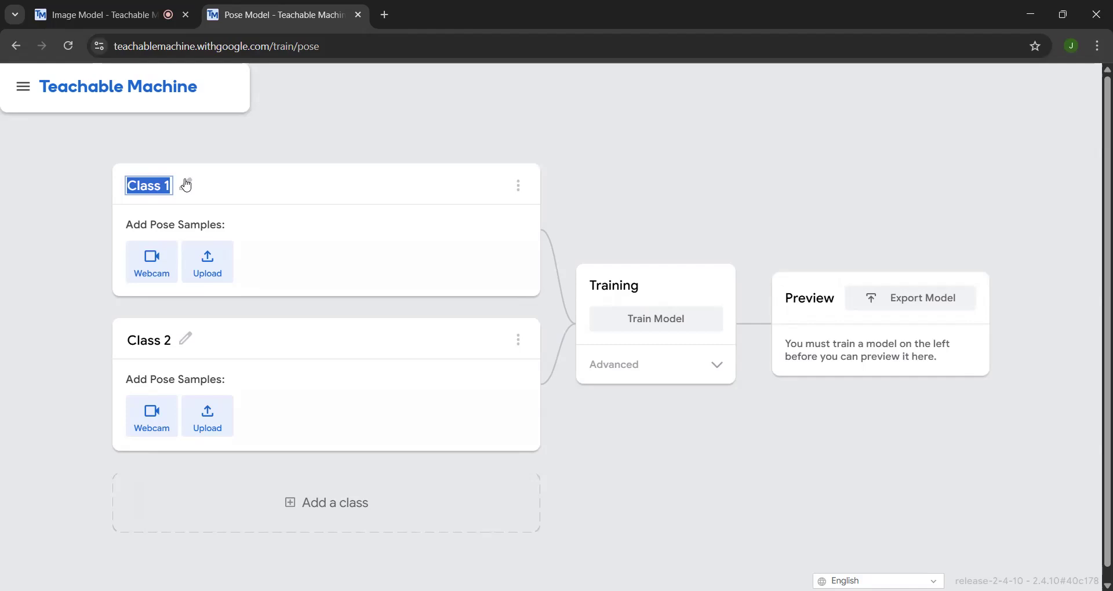
pyautogui.write('wave')
pyautogui.click(187, 341)
pyautogui.write('okay')
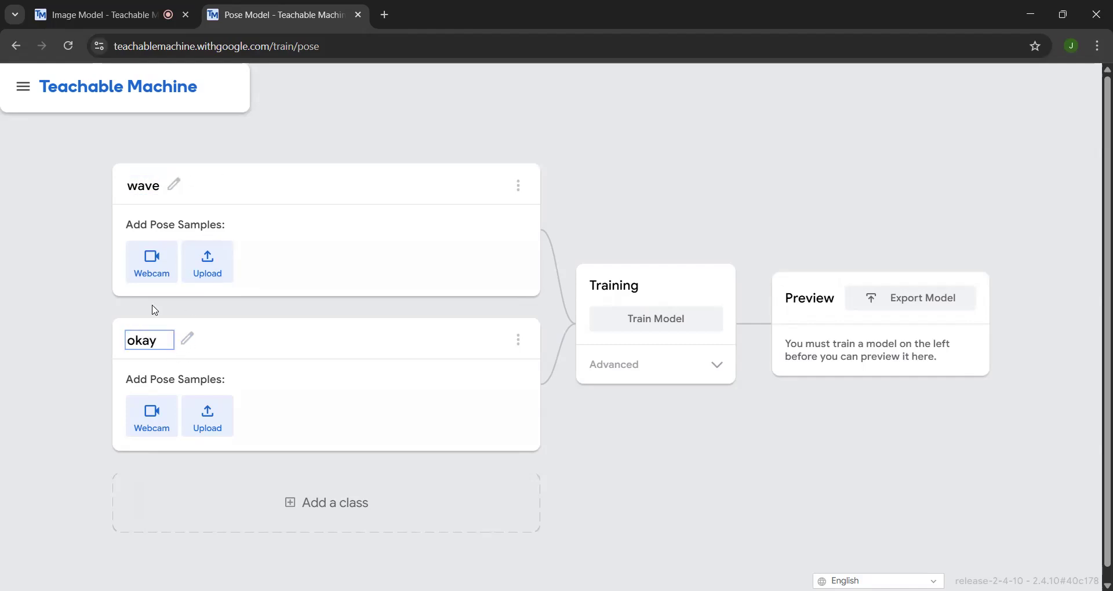
# Step: Record about 100 webcam pose samples for each of the wave and okay classes
pyautogui.click(152, 261)
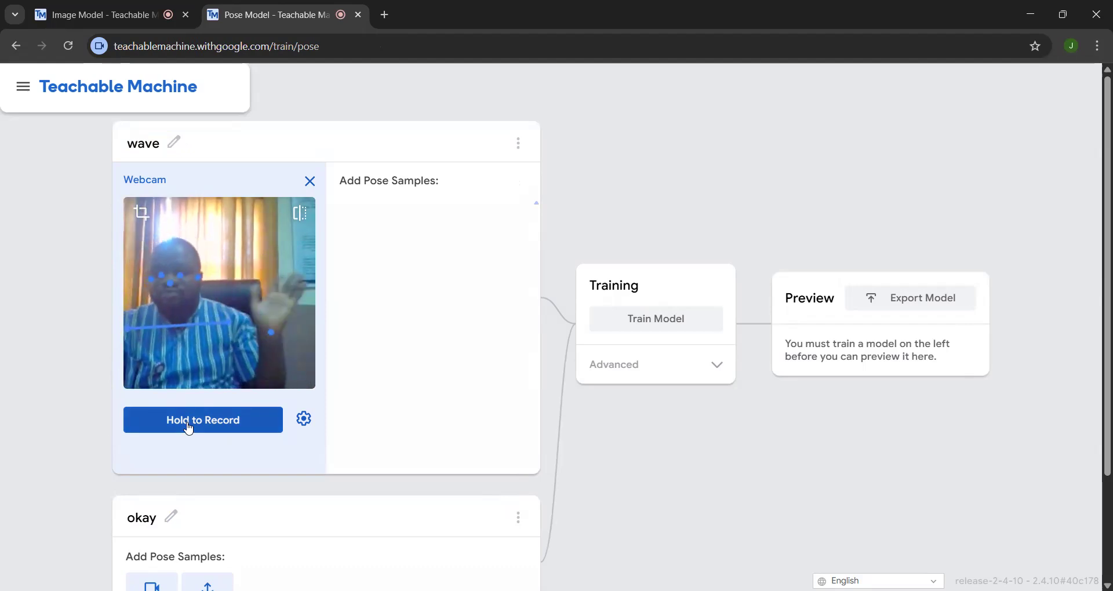
pyautogui.moveTo(189, 428); pyautogui.dragTo(189, 428)
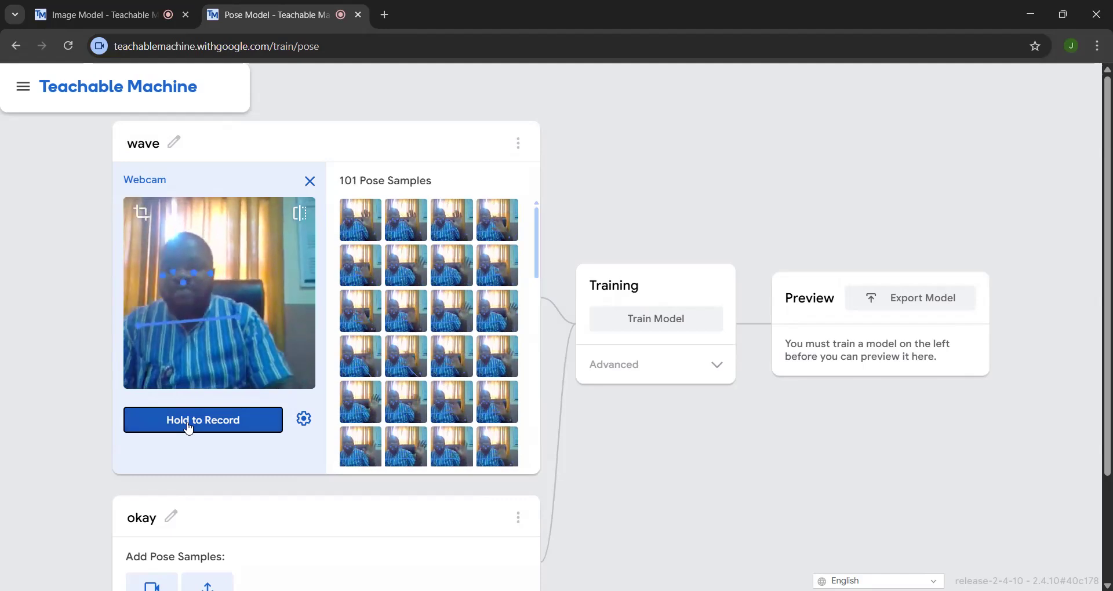
pyautogui.scroll(-1, 189, 428)
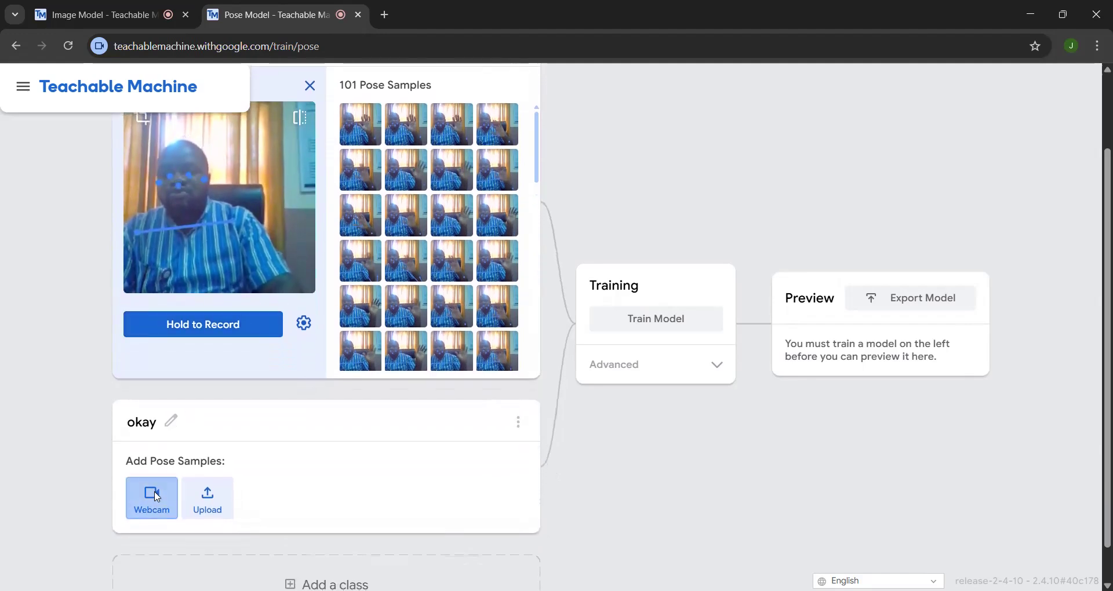
pyautogui.click(153, 501)
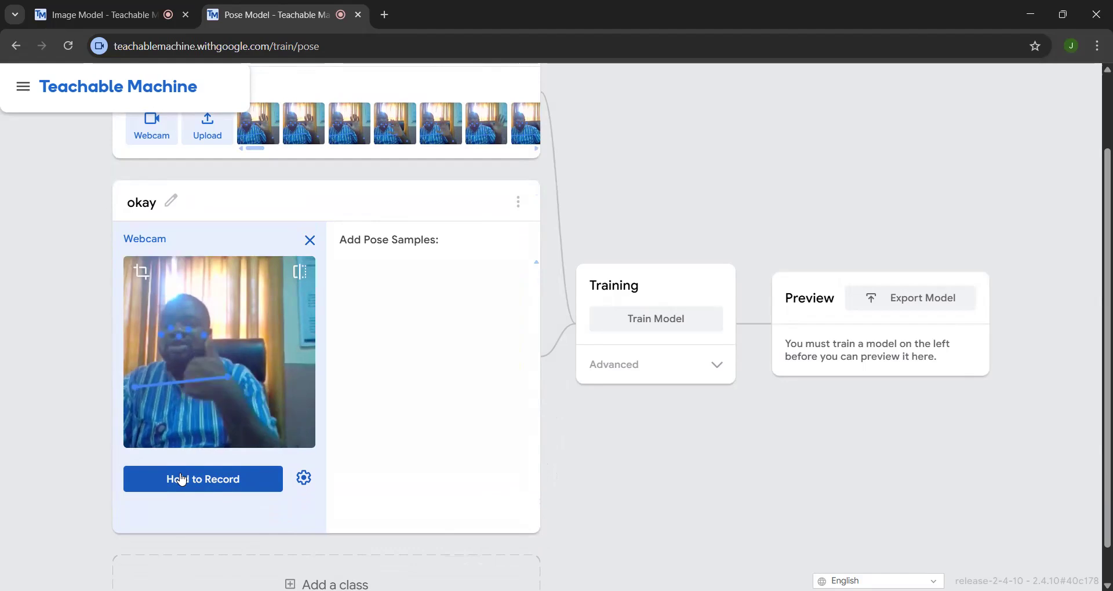
pyautogui.moveTo(182, 480); pyautogui.dragTo(182, 479)
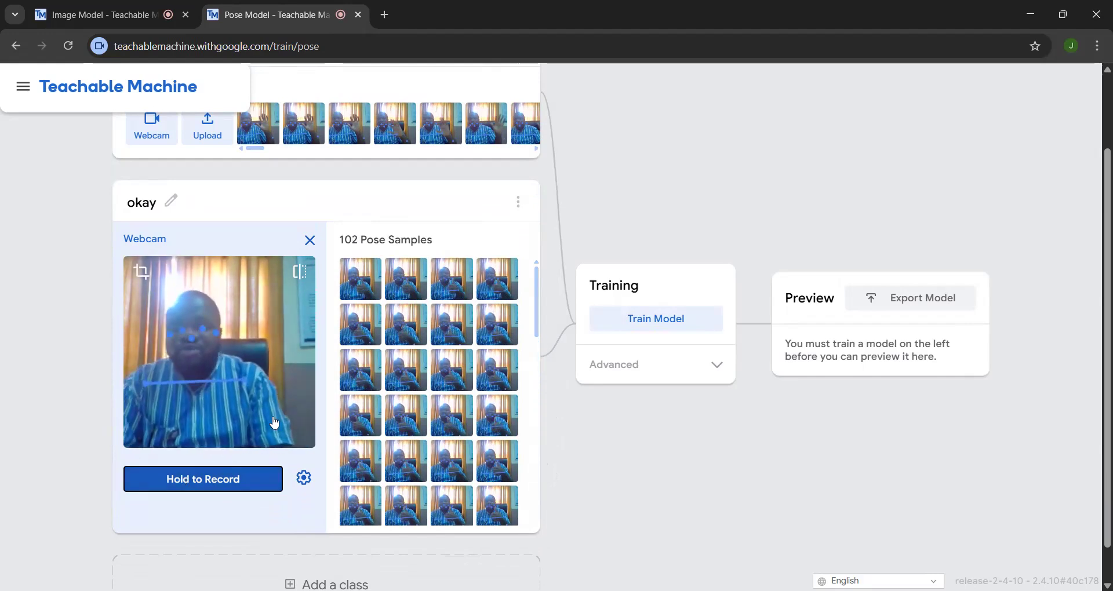
# Step: Start training the pose model on the wave and okay samples
pyautogui.click(704, 321)
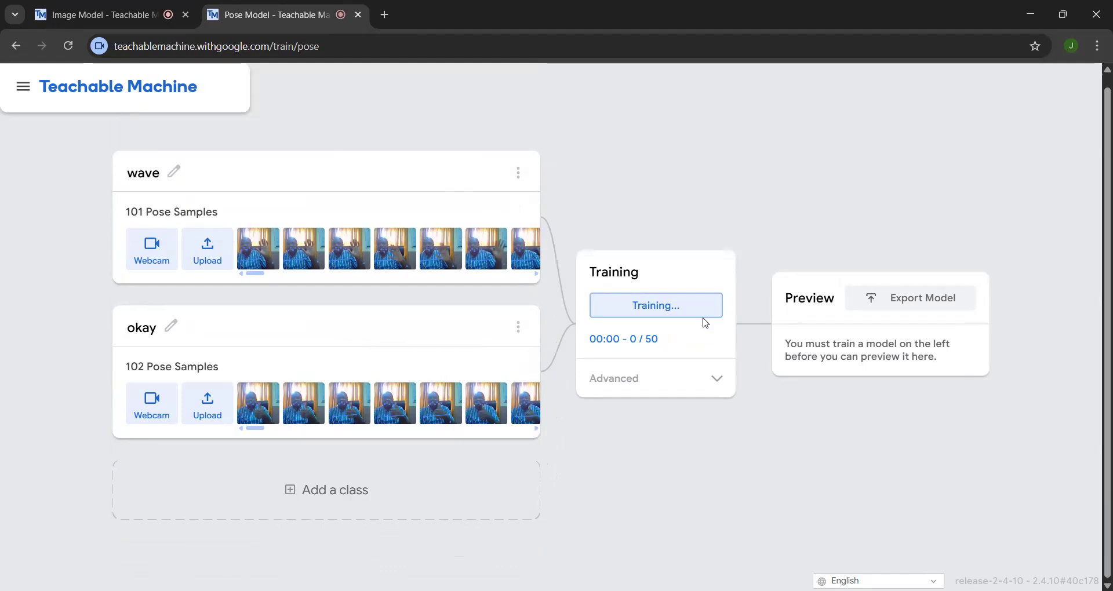